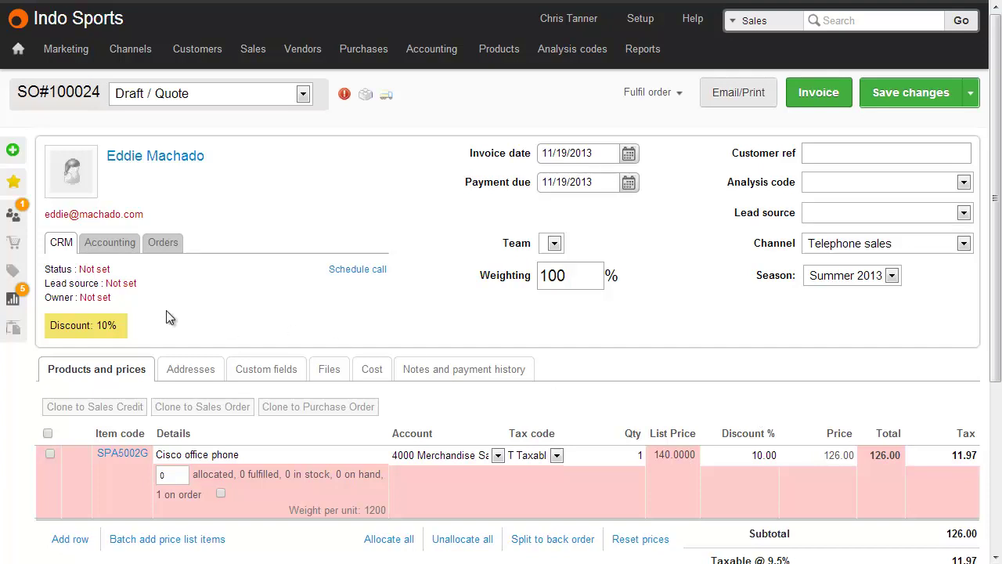
# Add a Cisco telephone router line to the order at 10% off, bringing the total to 183.29.
pyautogui.scroll(-3, 166, 313)
pyautogui.click(78, 288)
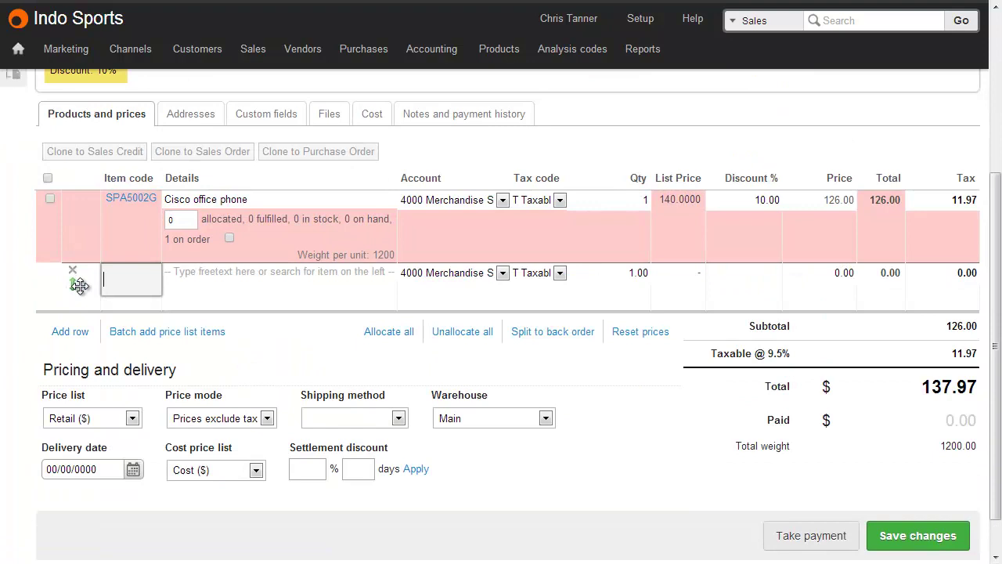
pyautogui.write('cis')
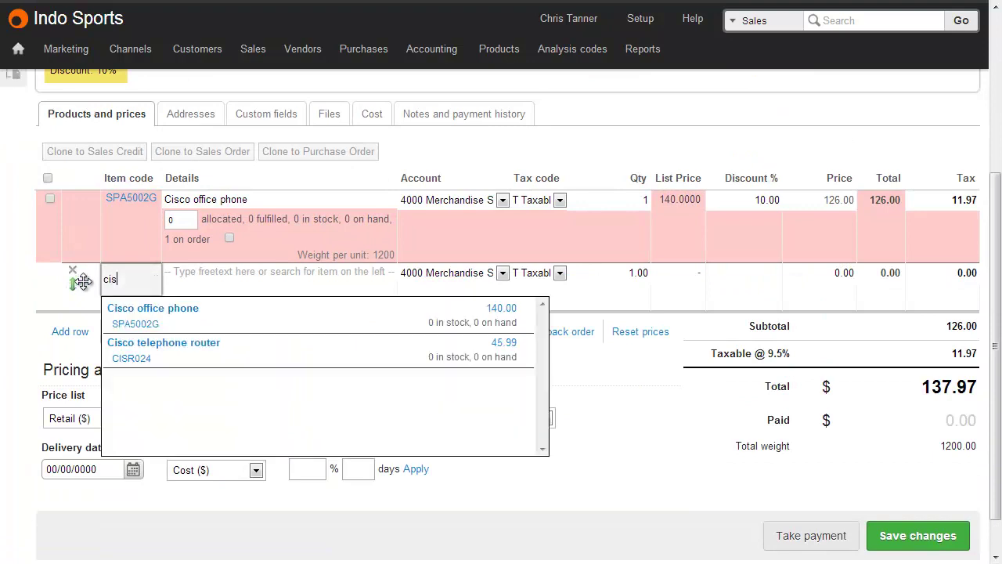
pyautogui.click(162, 347)
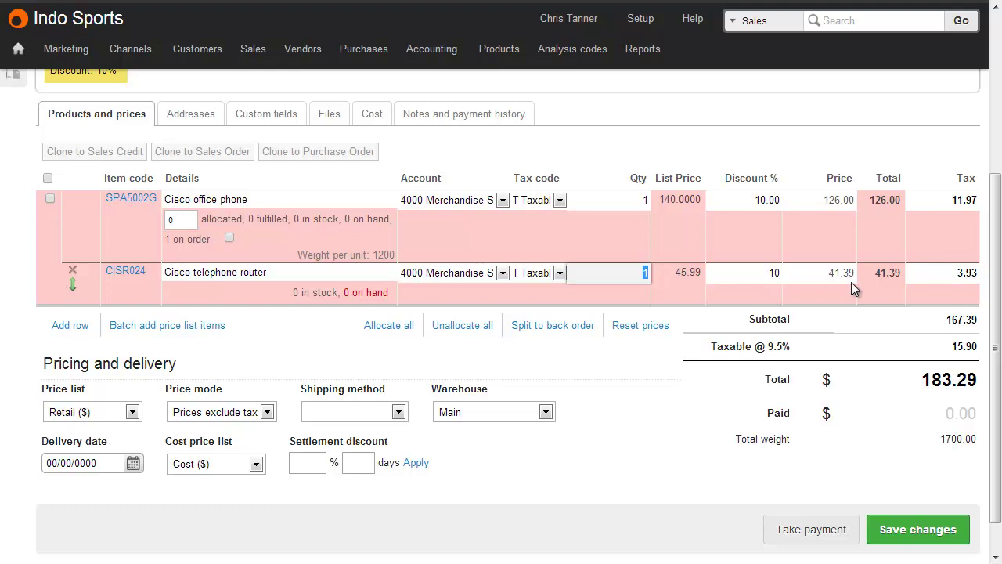
pyautogui.scroll(3, 852, 282)
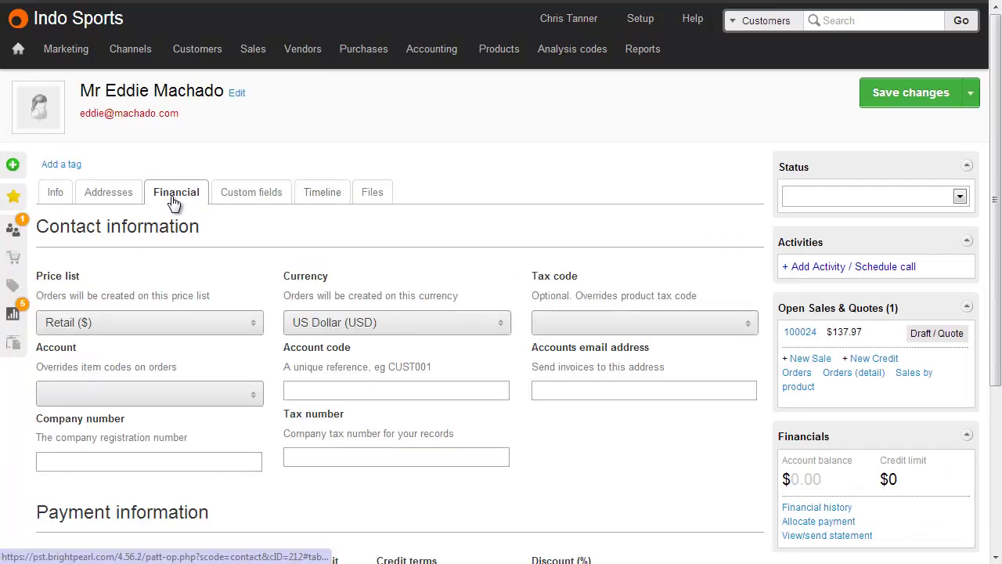
# Scroll the customer's Financial tab down to the Payment information settings.
pyautogui.scroll(-3, 235, 141)
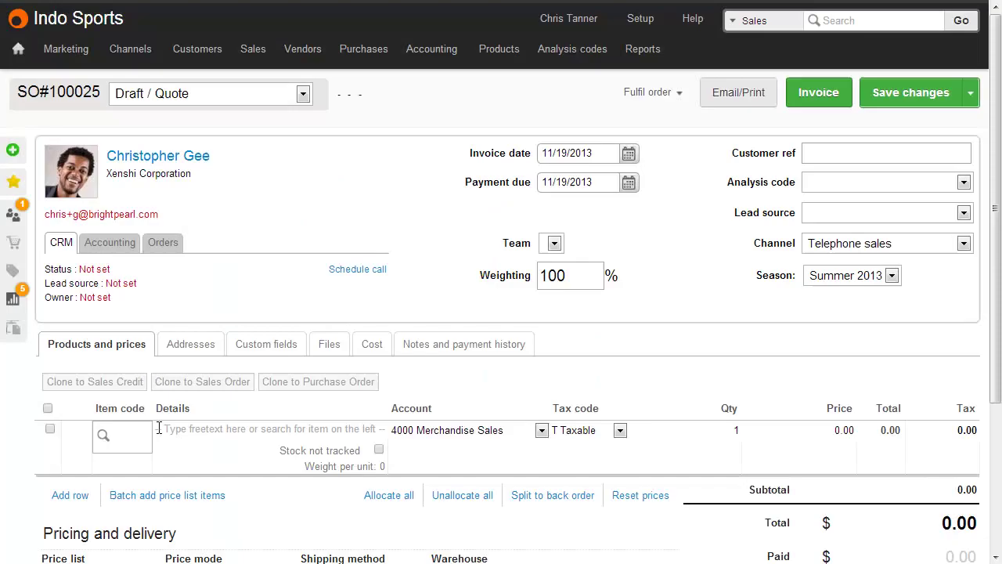
# Add a Red bobble hat line with quantity 12, accepting the 19.50 volume price.
pyautogui.click(134, 435)
pyautogui.write('red')
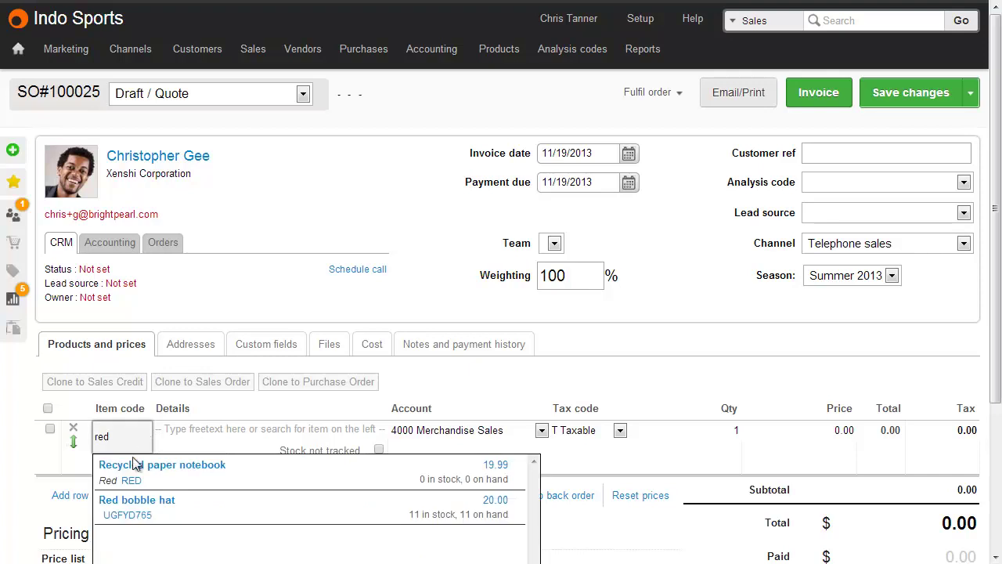
pyautogui.click(138, 513)
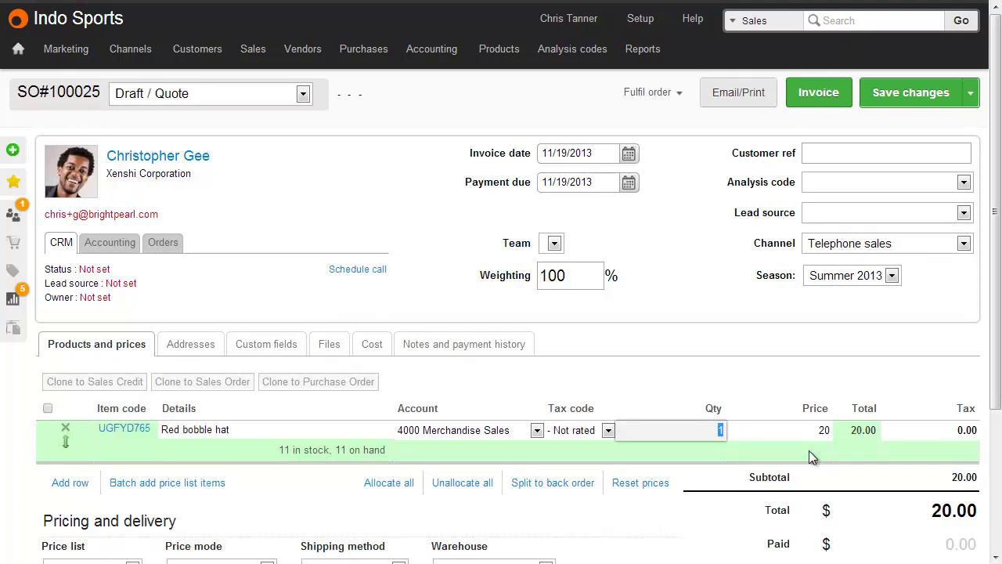
pyautogui.write('12')
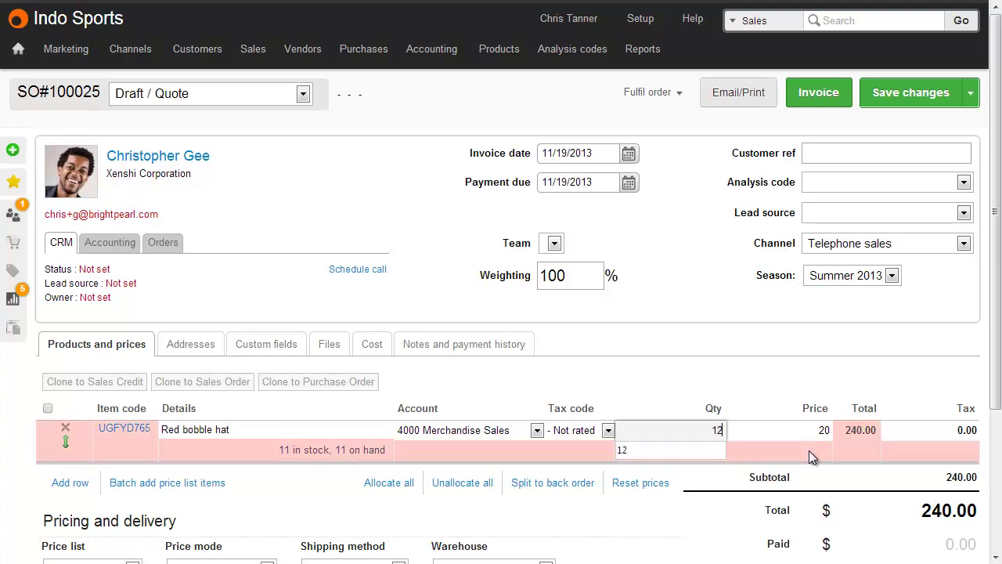
pyautogui.press('Tab')
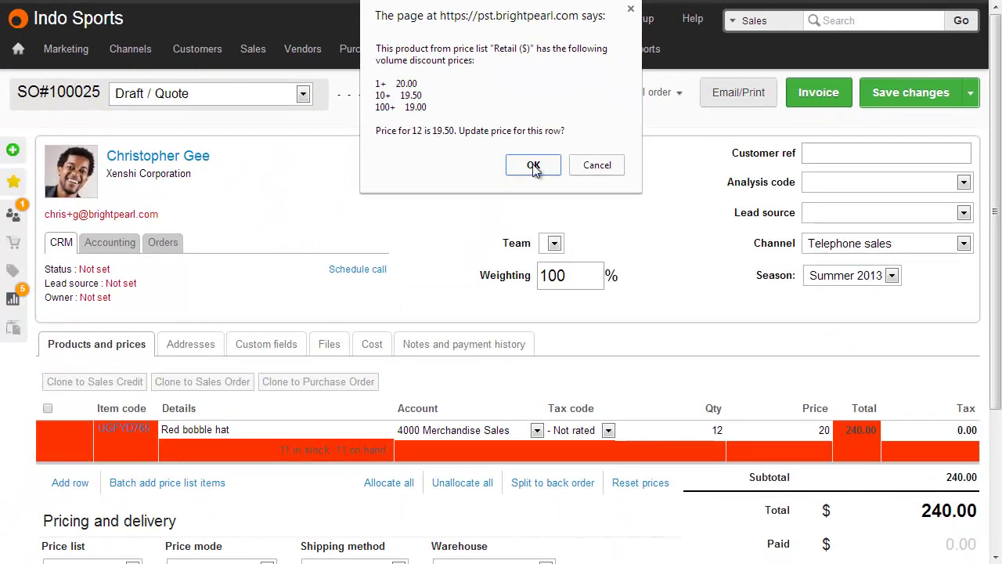
pyautogui.click(533, 165)
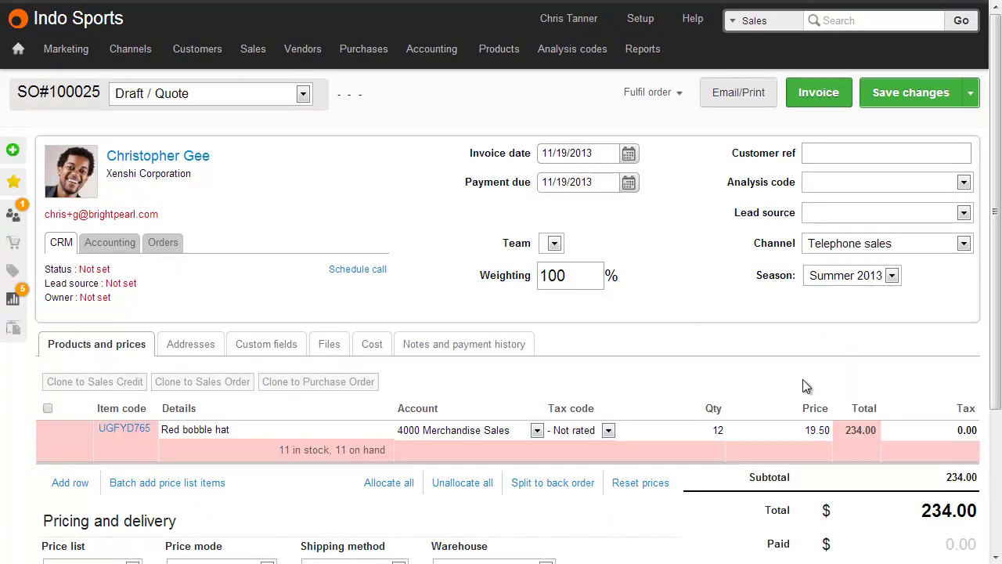
# Raise the hat line's quantity to 200, accepting the 19.00 volume price.
pyautogui.click(701, 426)
pyautogui.write('200')
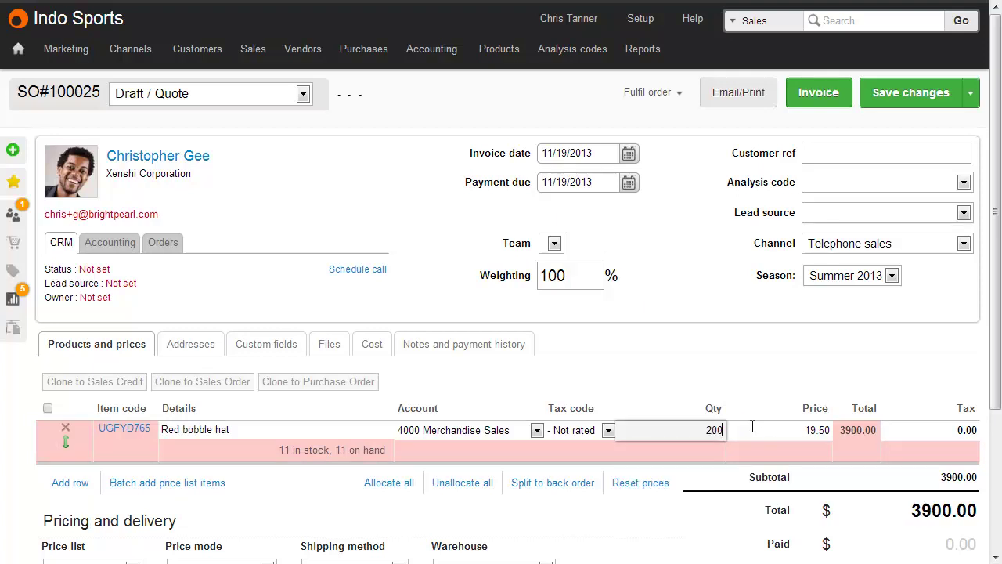
pyautogui.click(747, 397)
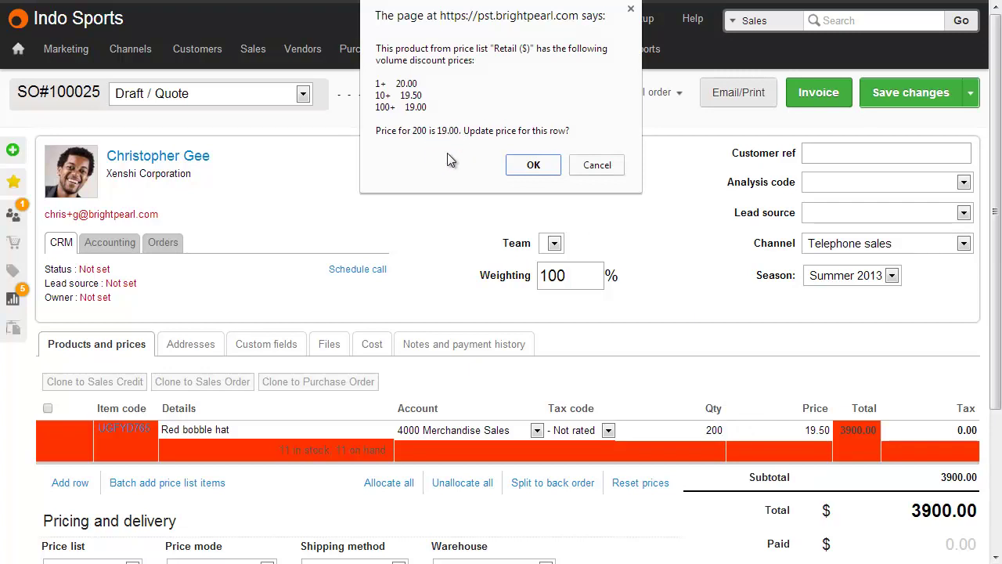
pyautogui.click(533, 164)
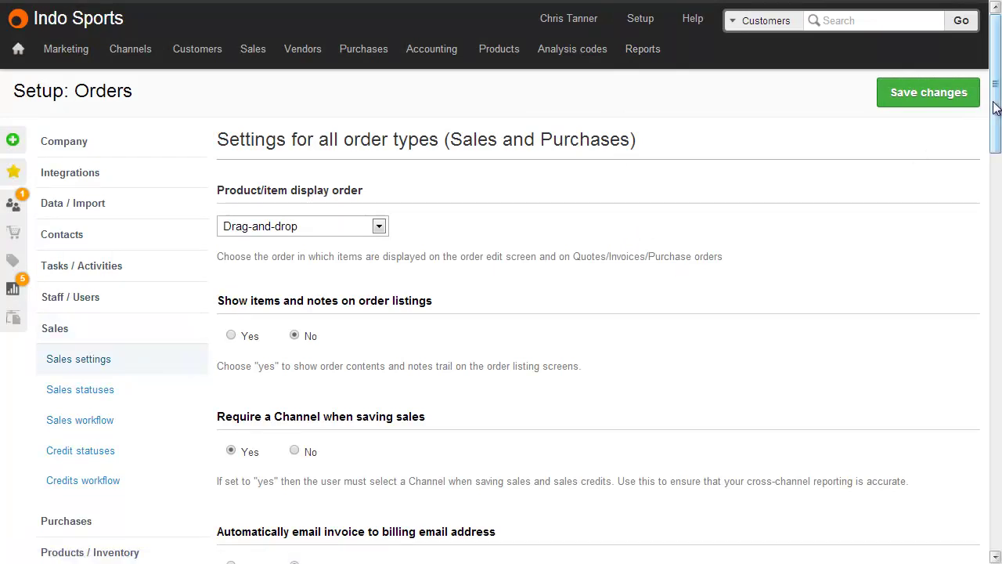
# Set 'Show list price and discount columns on sale edit screen' to Yes in Sales settings.
pyautogui.moveTo(996, 143); pyautogui.dragTo(996, 384)
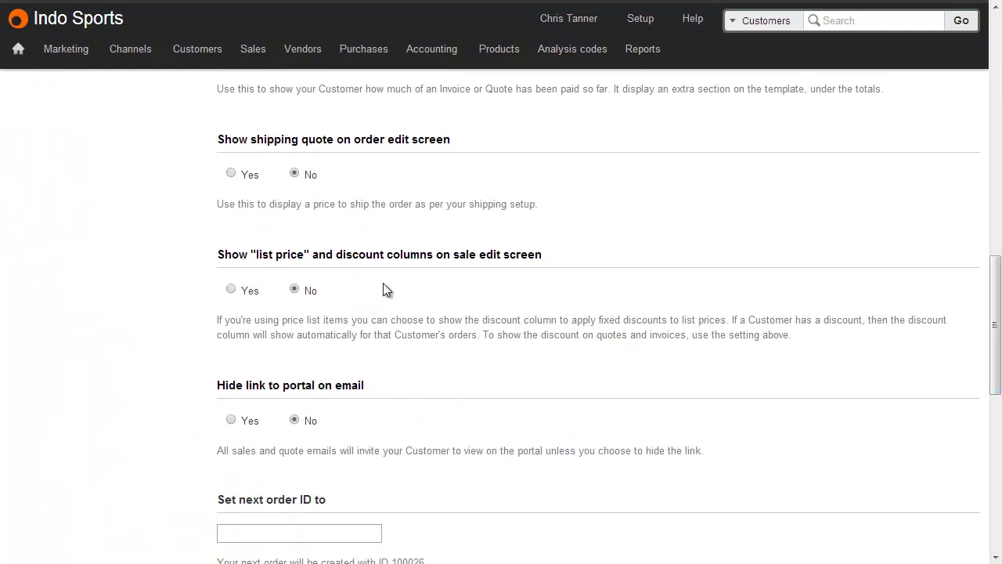
pyautogui.click(254, 295)
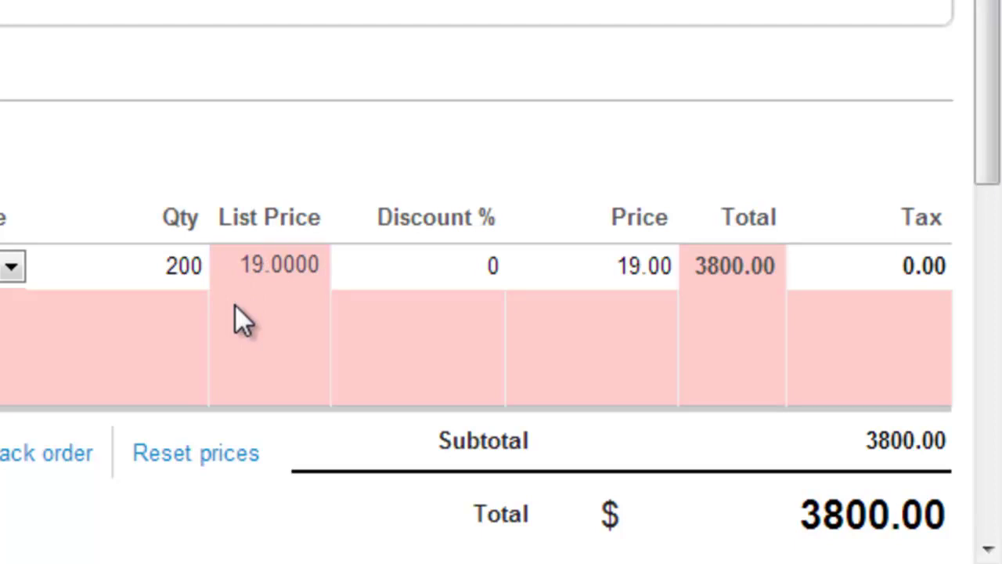
# Apply a 20% Discount % to the hat line, then remove it again.
pyautogui.click(460, 278)
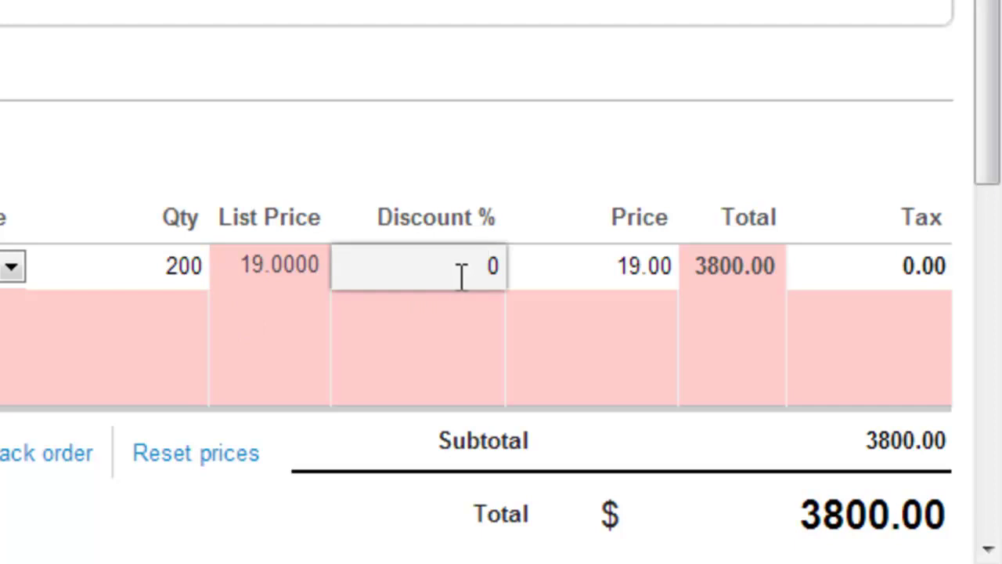
pyautogui.write('2')
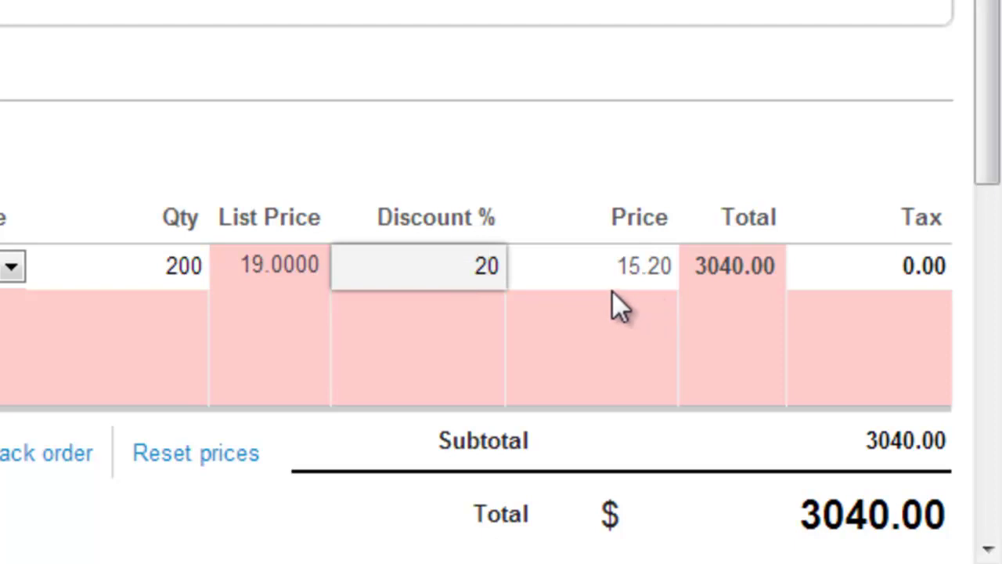
pyautogui.click(647, 260)
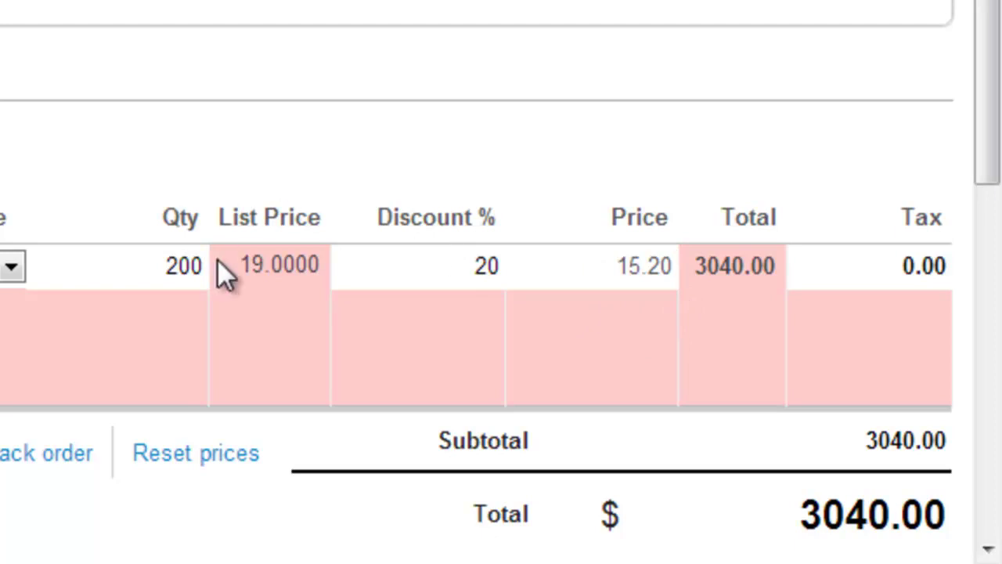
pyautogui.click(477, 262)
pyautogui.press('BackSpace')
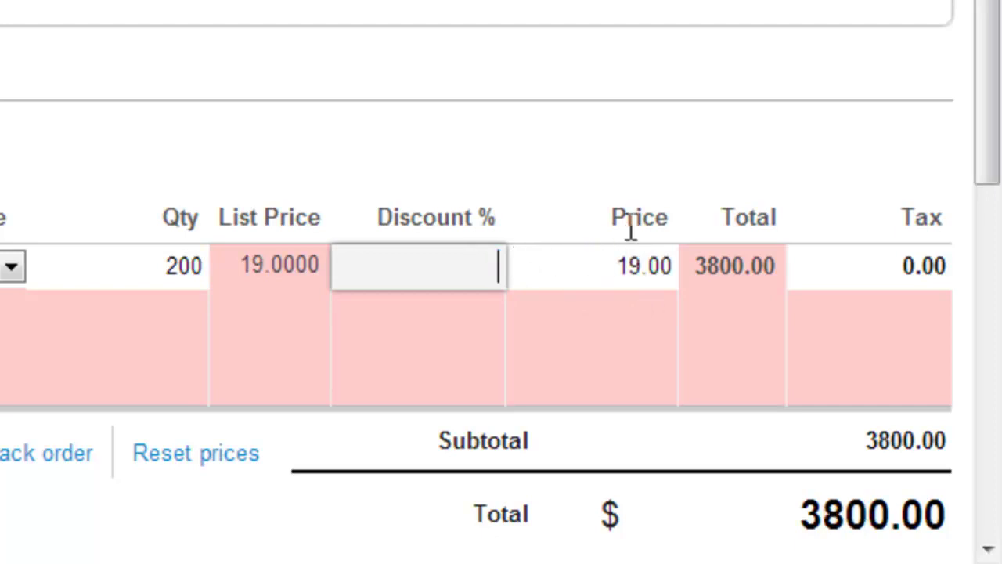
# Override the unit price to 9.00, restore 19.00, then enter a 50% Discount %.
pyautogui.click(629, 266)
pyautogui.press('BackSpace')
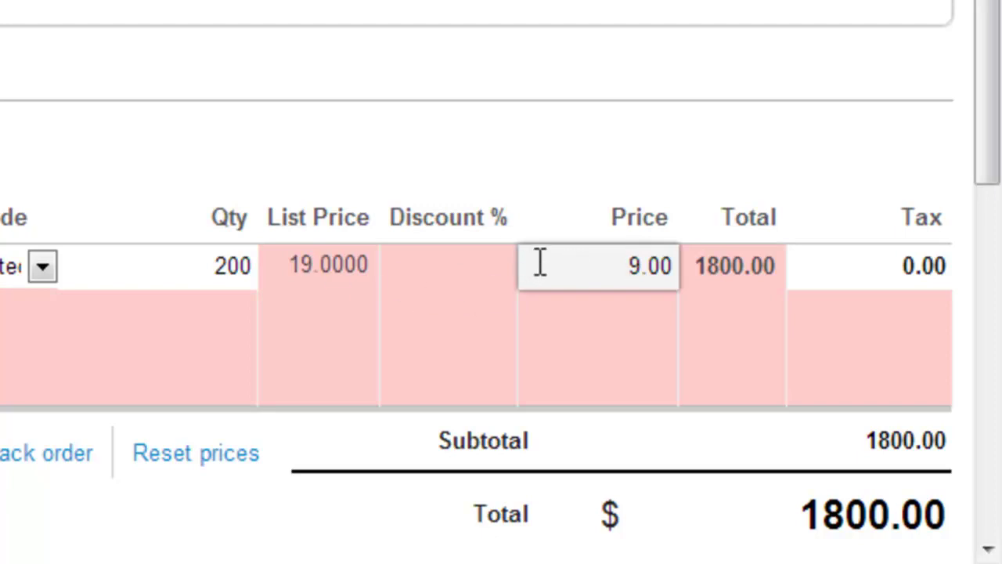
pyautogui.write('1')
pyautogui.click(652, 267)
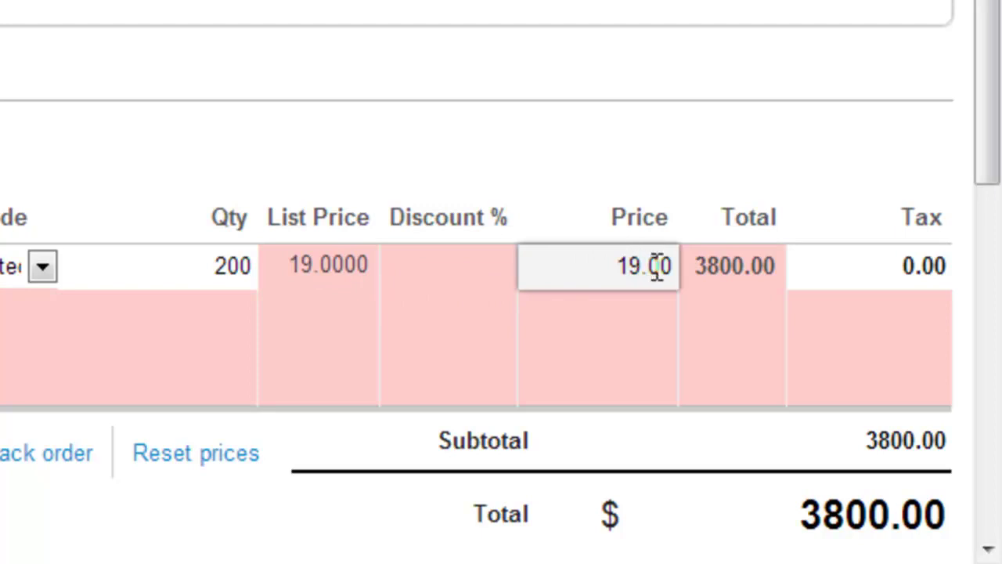
pyautogui.write('0')
pyautogui.click(443, 278)
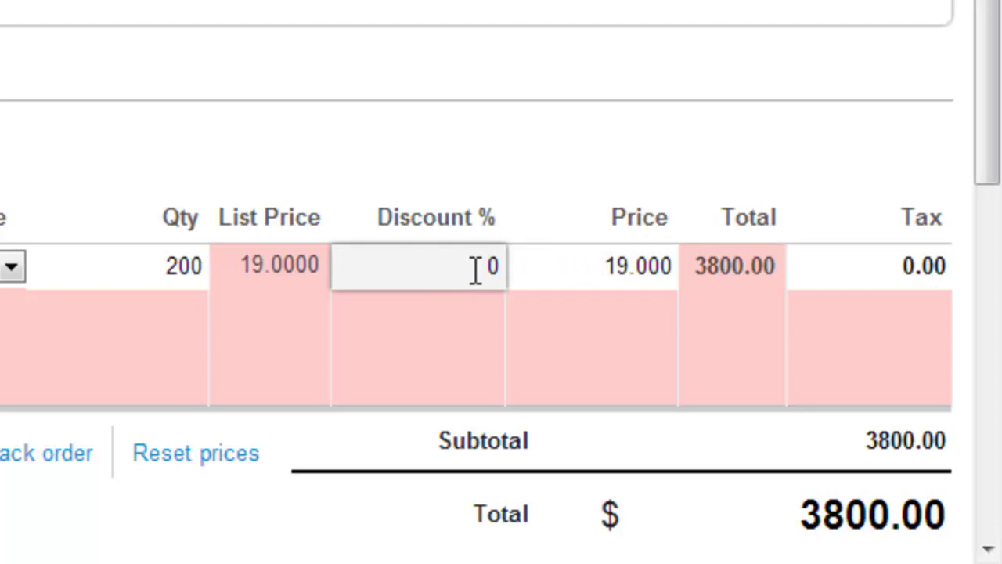
pyautogui.write('5')
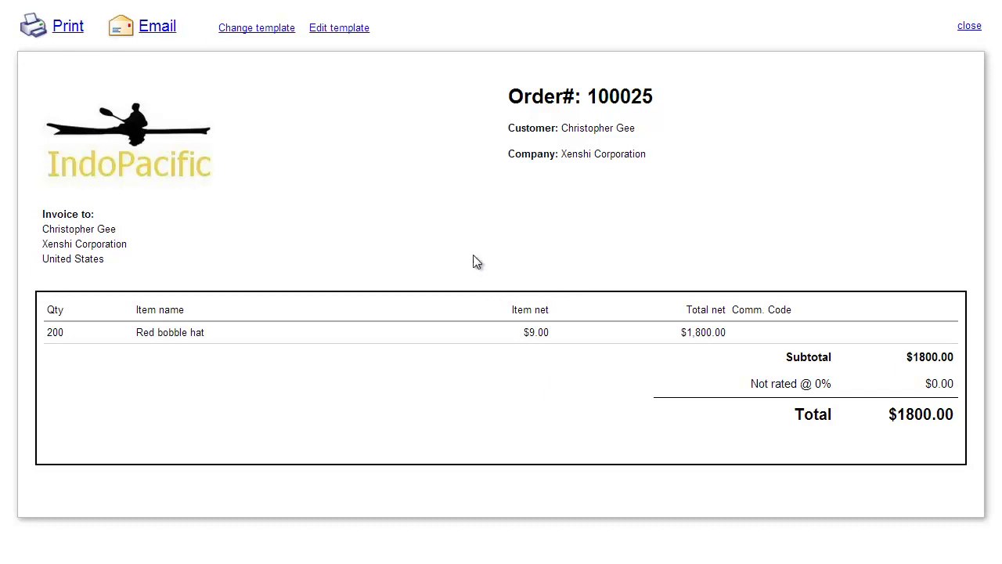
# Switch the invoice template to the Code, Item name, Qty, Price, Discount, Item net, Total net layout and save.
pyautogui.click(343, 29)
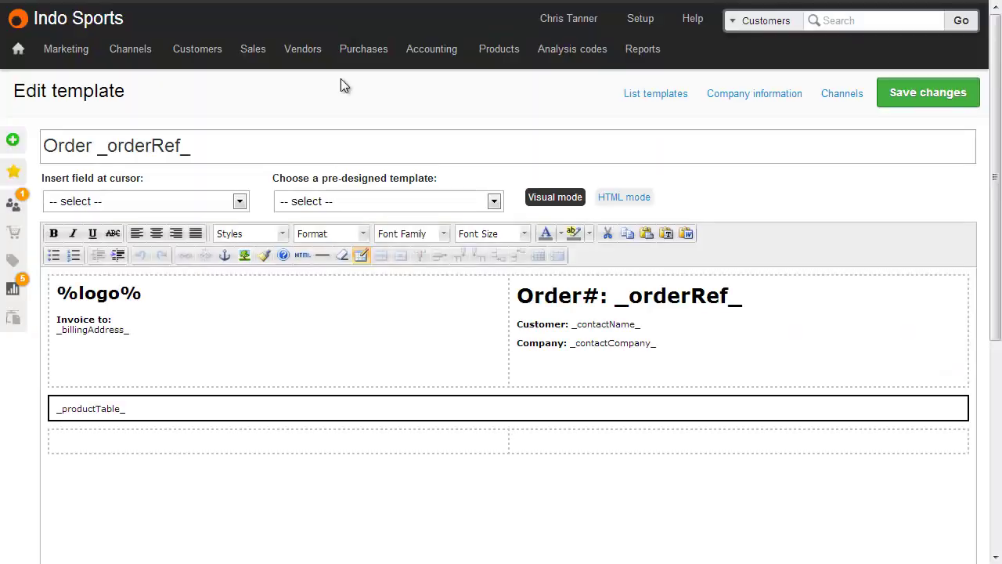
pyautogui.scroll(-5, 351, 196)
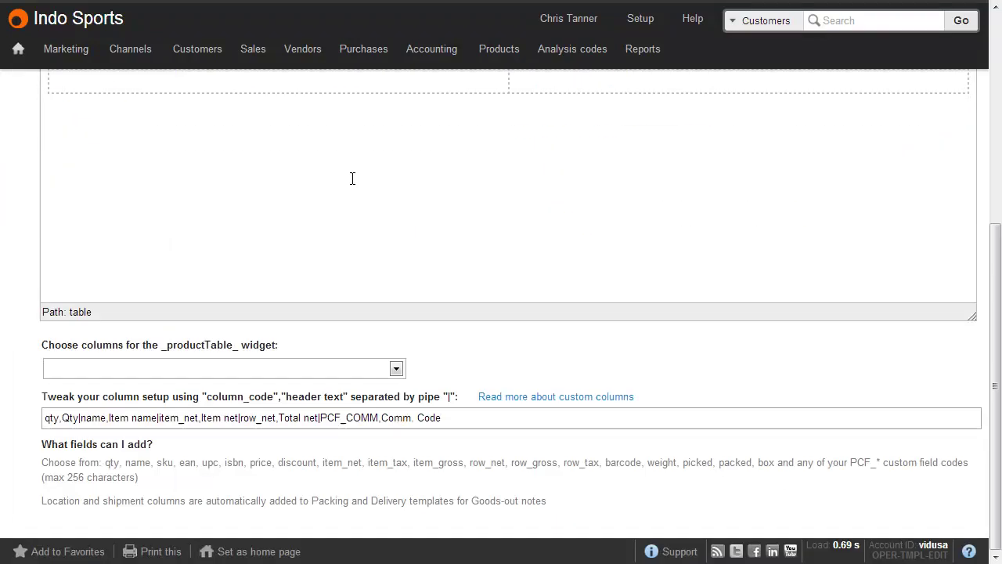
pyautogui.click(341, 368)
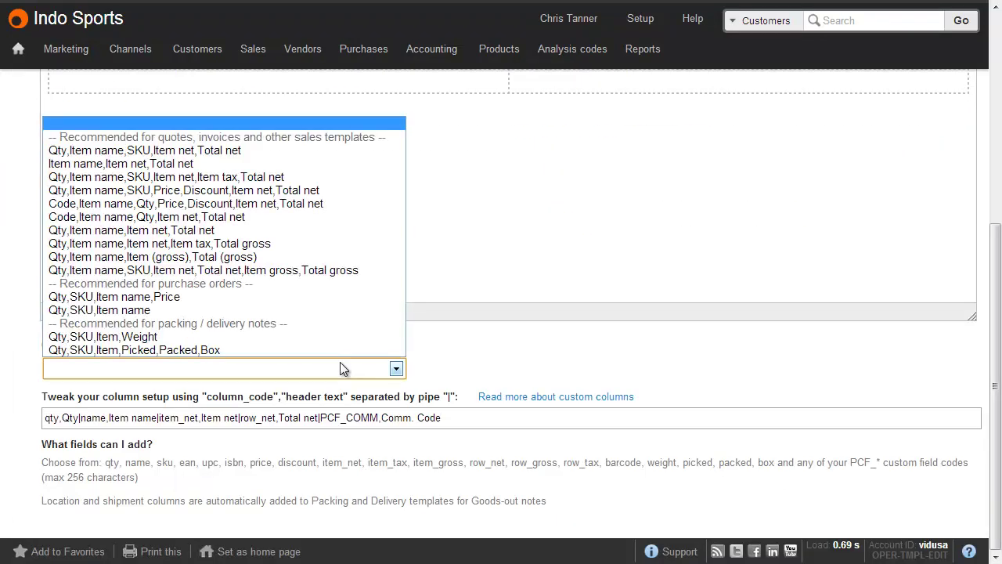
pyautogui.click(329, 203)
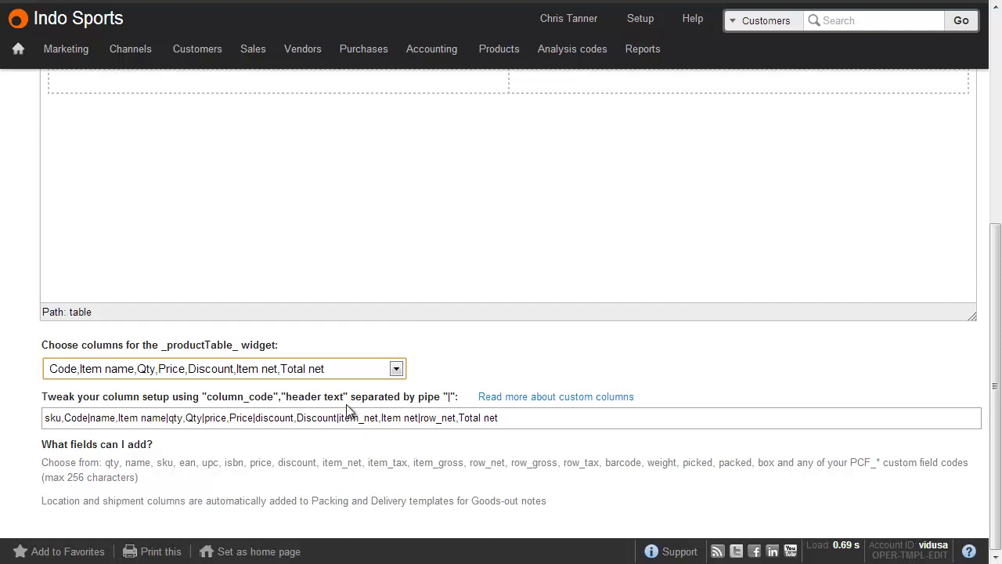
pyautogui.click(394, 442)
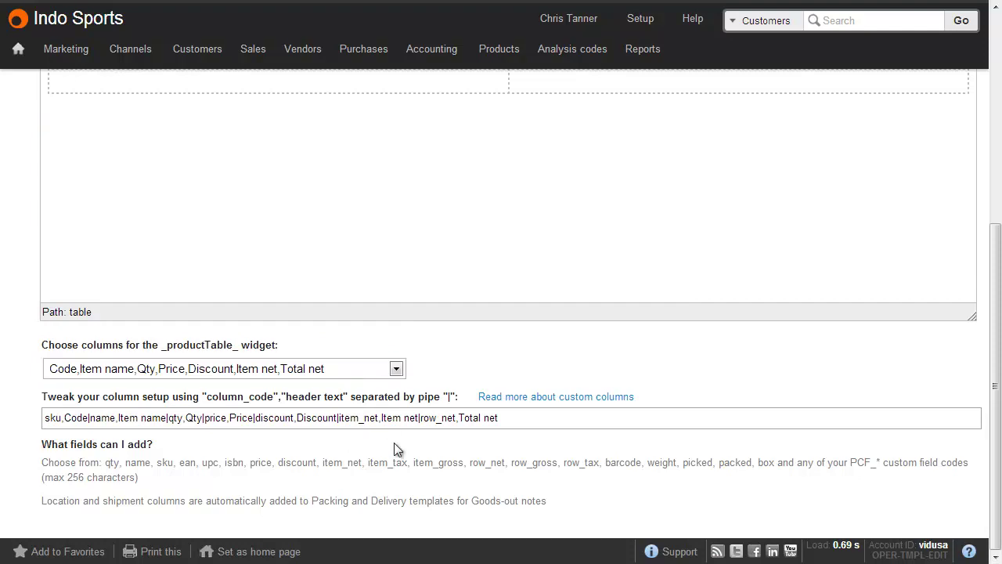
pyautogui.scroll(5, 394, 442)
pyautogui.click(930, 100)
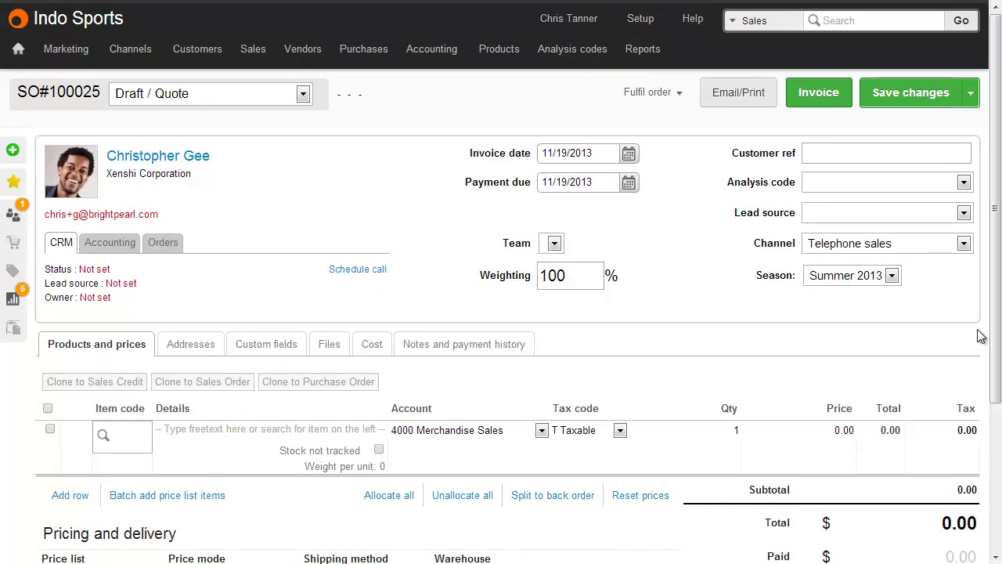
# Set the order's price list to VIP customer under Pricing and delivery.
pyautogui.moveTo(995, 337); pyautogui.dragTo(999, 501)
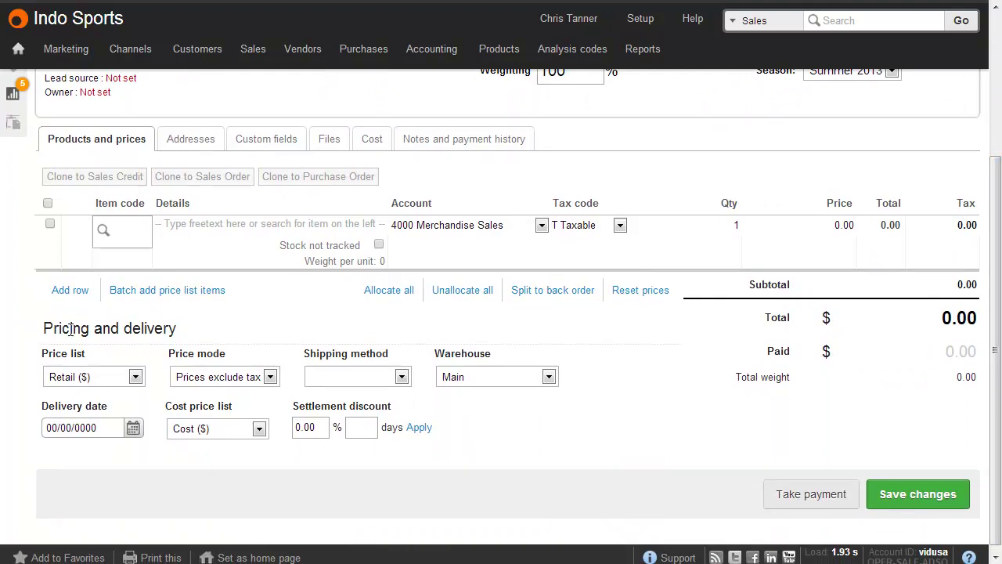
pyautogui.click(87, 380)
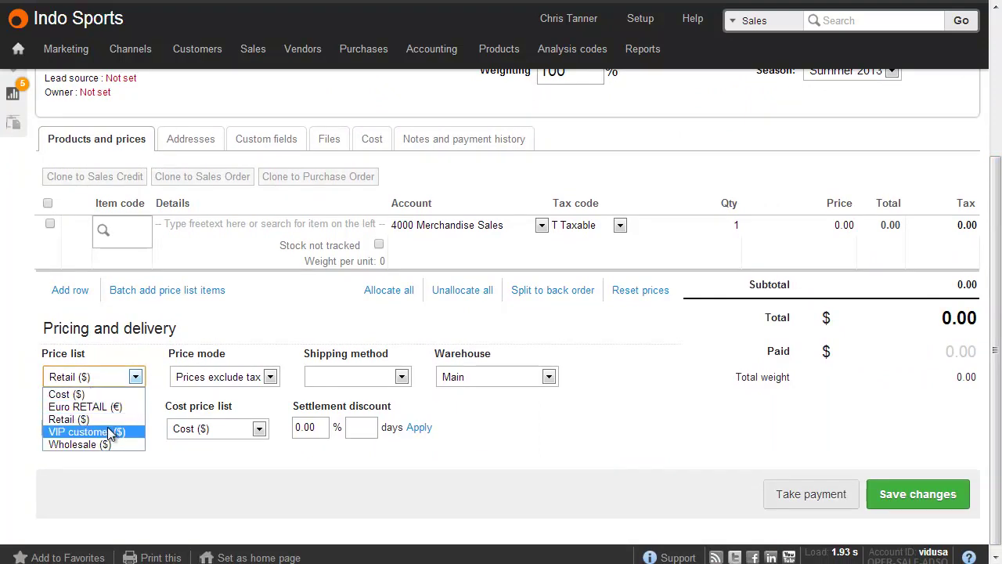
pyautogui.click(121, 431)
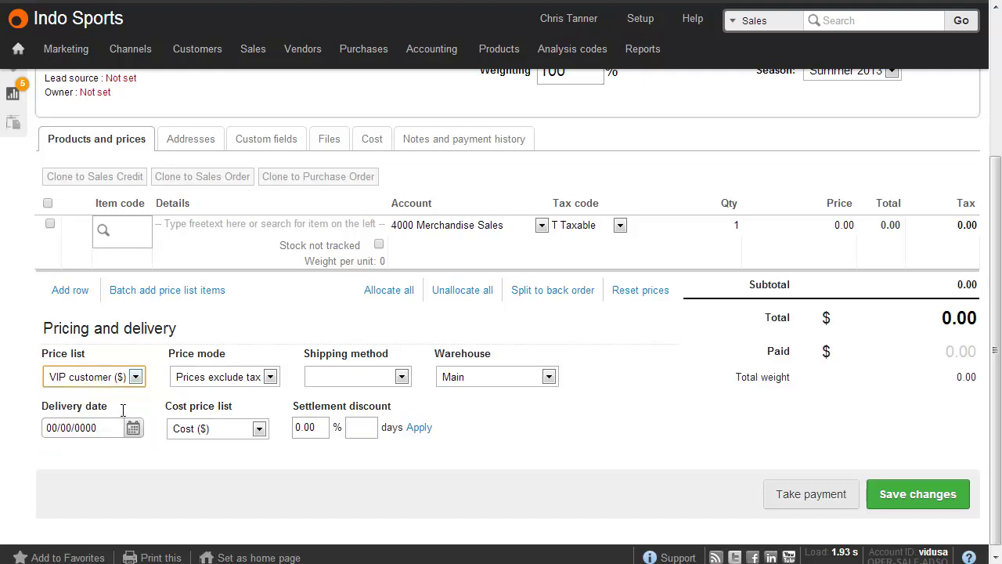
# Add a Red bobble hat line, priced at 15.00 from the VIP list.
pyautogui.click(142, 238)
pyautogui.write('red')
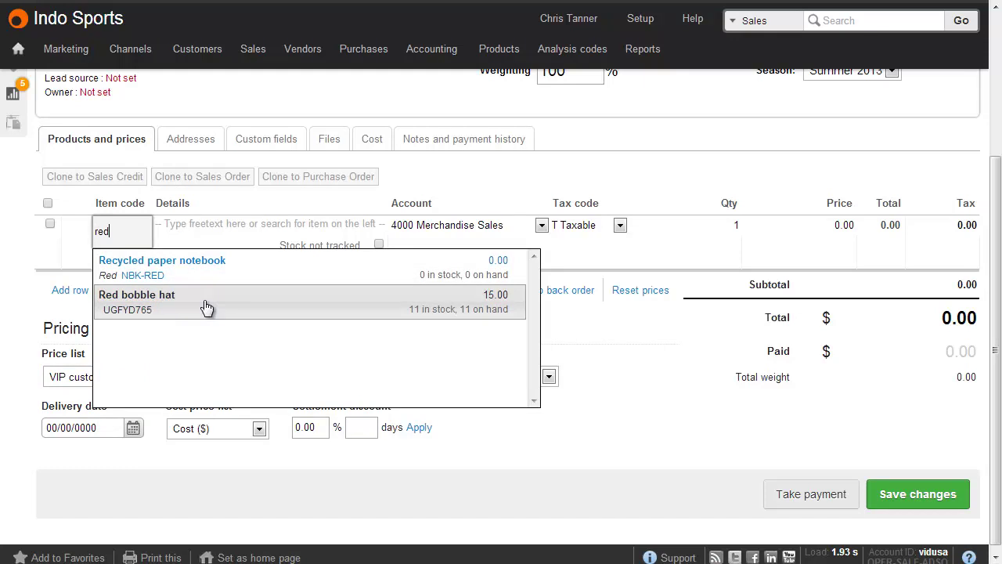
pyautogui.click(493, 311)
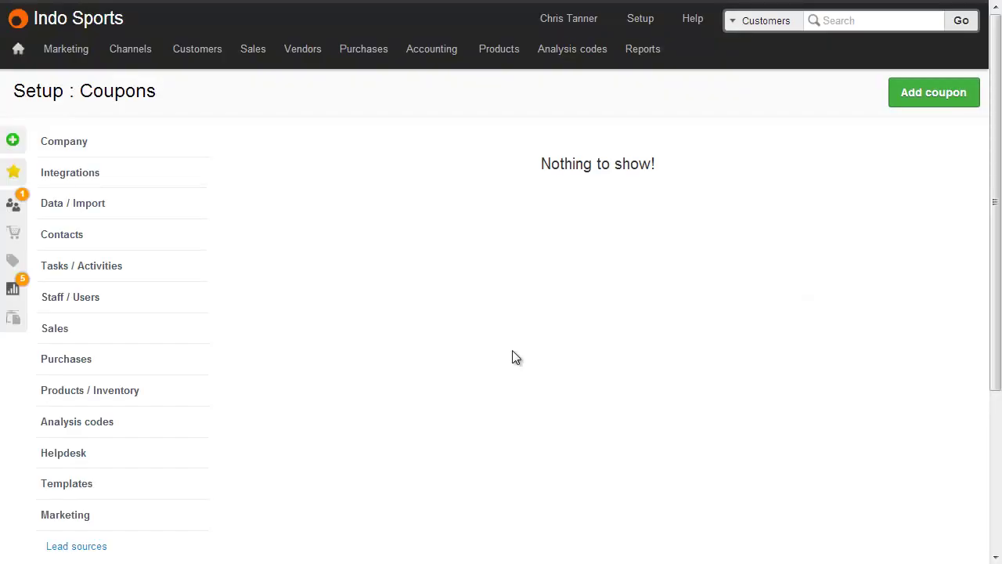
# Start a new coupon with Add coupon on the Setup > Coupons page.
pyautogui.moveTo(66, 54)
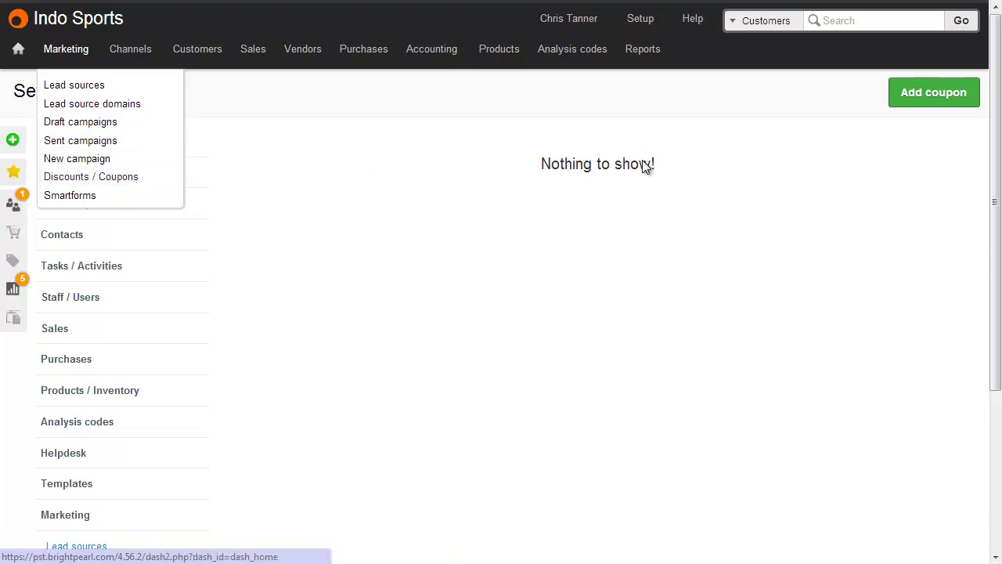
pyautogui.click(943, 93)
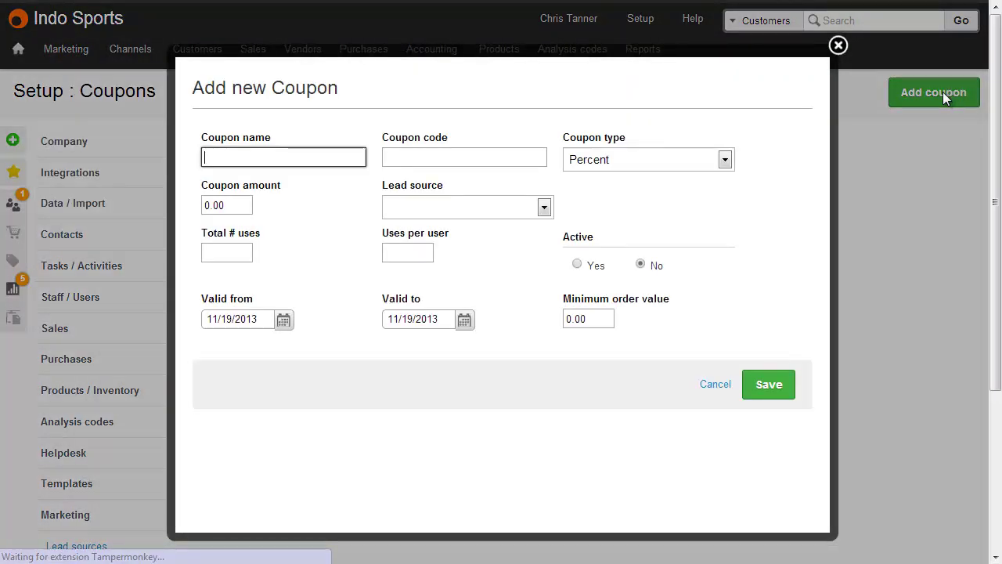